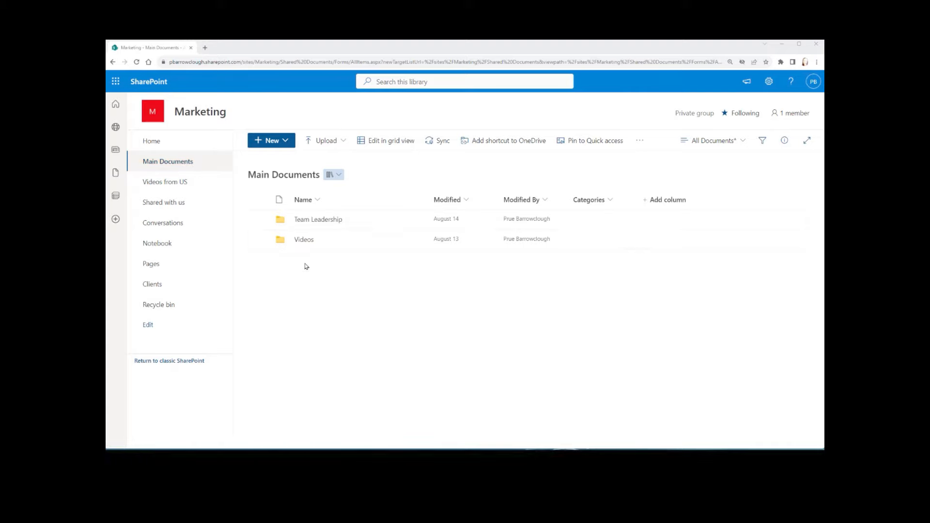
- Open Letter from ABC re advertising.docx in the Team Leadership folder and make its second paragraph bold
{"action": "left_click", "coordinate": [311, 220]}
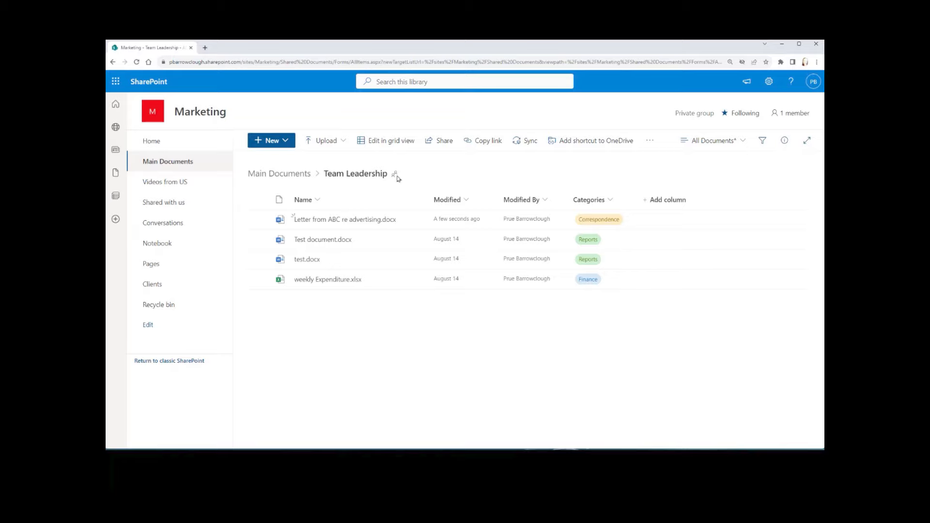
{"action": "left_click", "coordinate": [338, 222]}
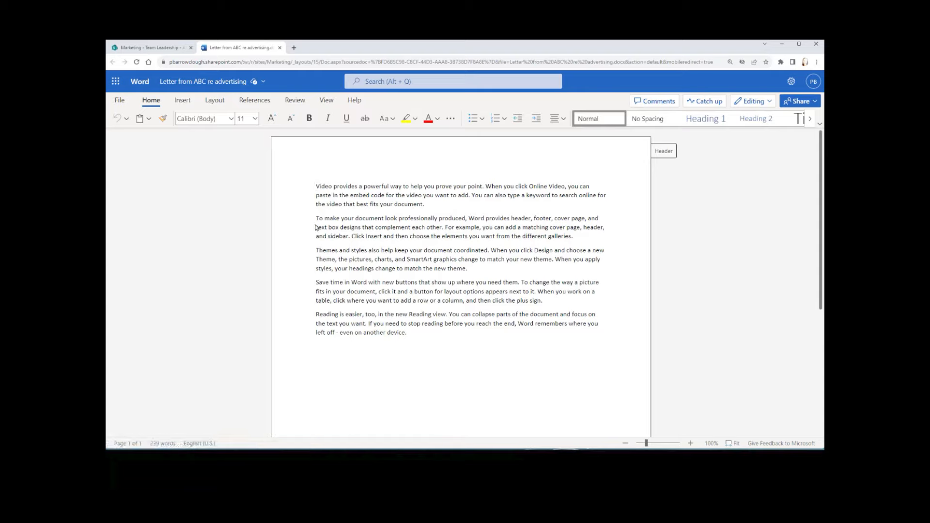
{"action": "left_click_drag", "start_coordinate": [316, 219], "coordinate": [600, 237]}
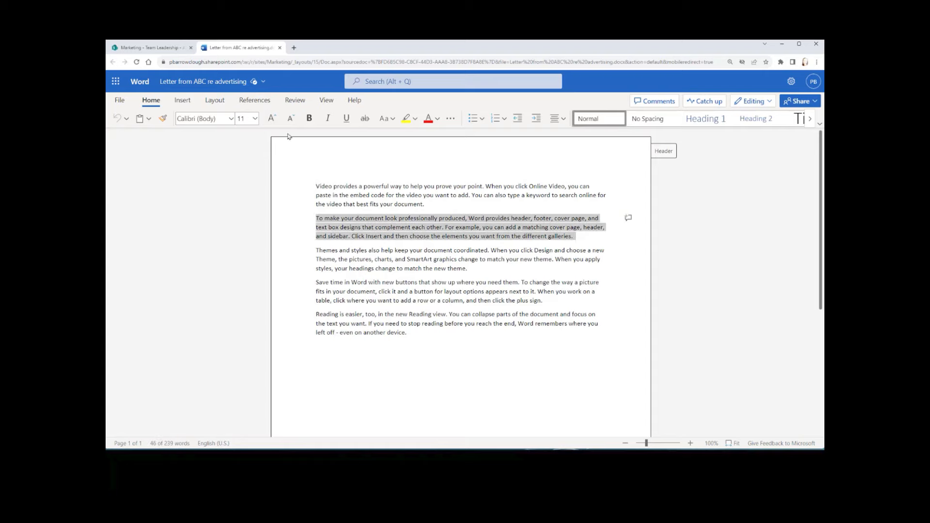
{"action": "left_click", "coordinate": [315, 123]}
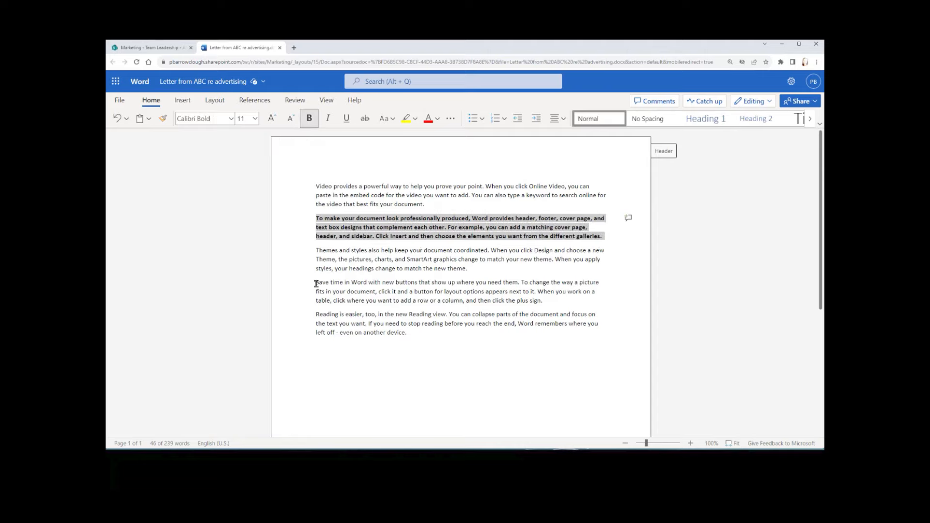
- Change the font colour of the letter's fourth paragraph, beginning "Save time in Word", to green
{"action": "left_click_drag", "start_coordinate": [316, 283], "coordinate": [546, 301]}
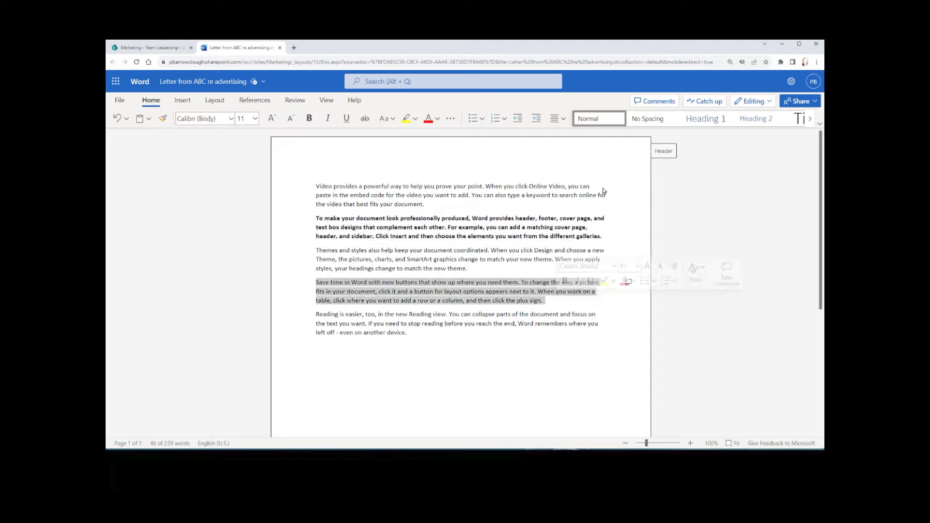
{"action": "left_click", "coordinate": [438, 120]}
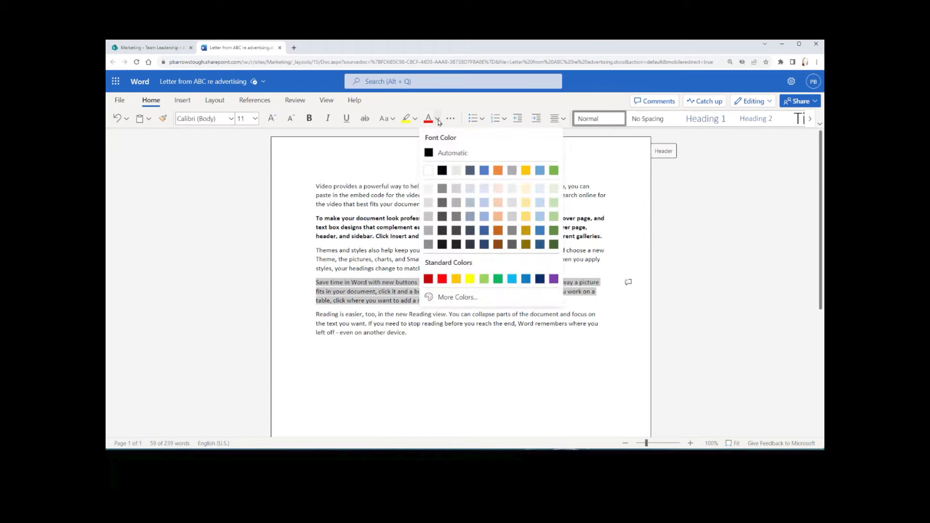
{"action": "left_click", "coordinate": [554, 171]}
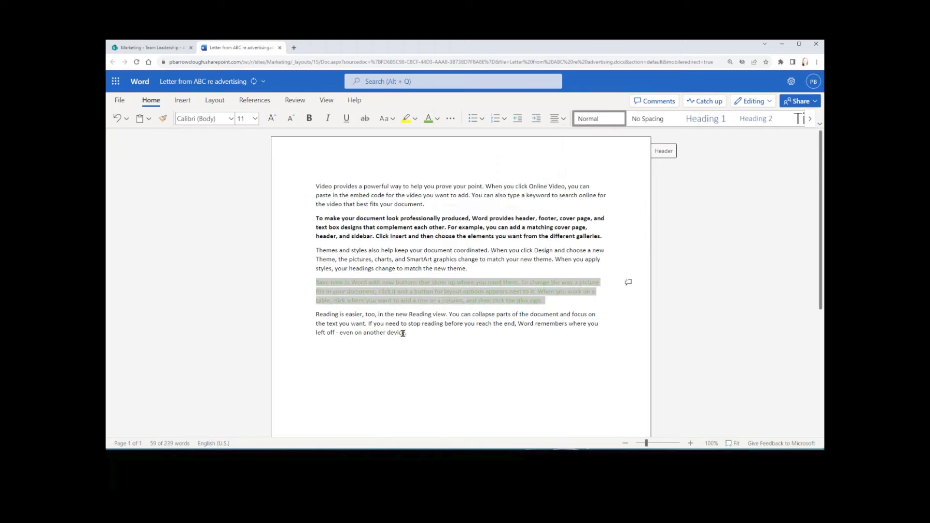
{"action": "left_click", "coordinate": [403, 333]}
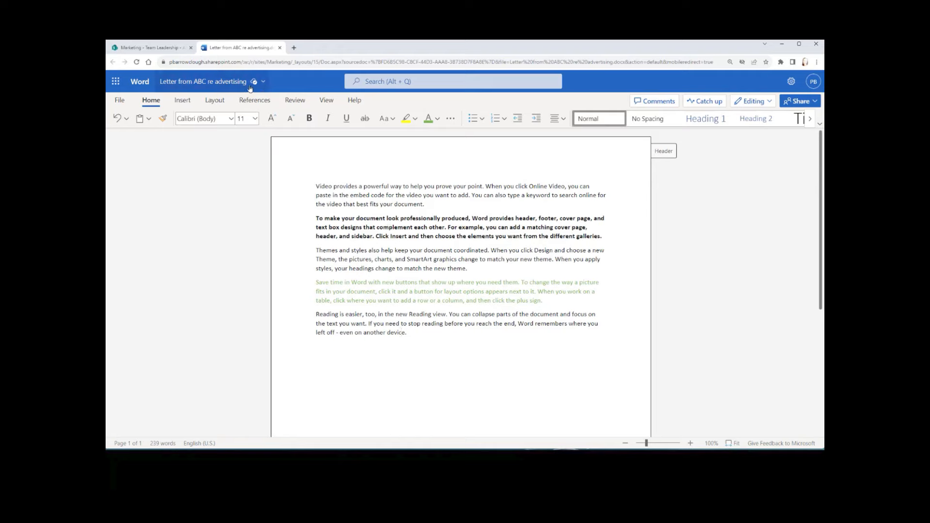
- Close the letter and reopen it from the Team Leadership folder to check the saved formatting
{"action": "mouse_move", "coordinate": [256, 88]}
{"action": "left_click", "coordinate": [279, 48]}
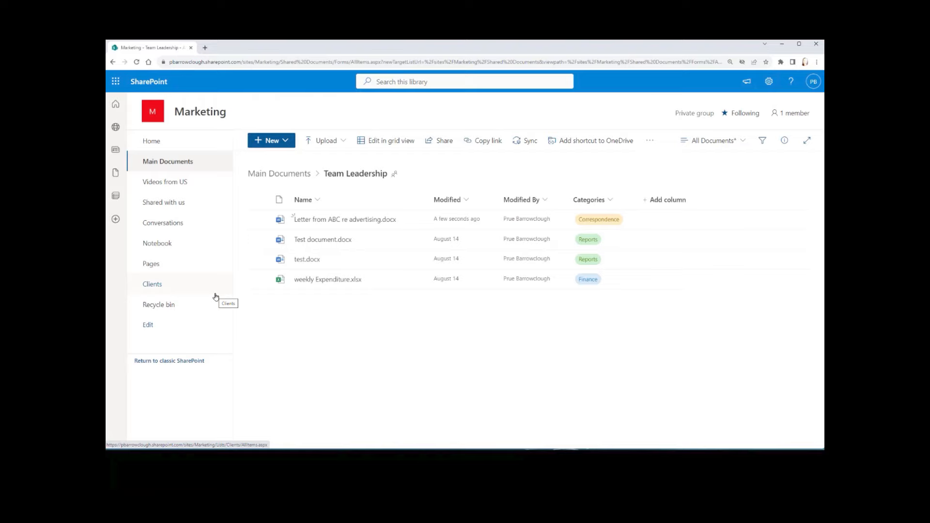
{"action": "left_click", "coordinate": [353, 220]}
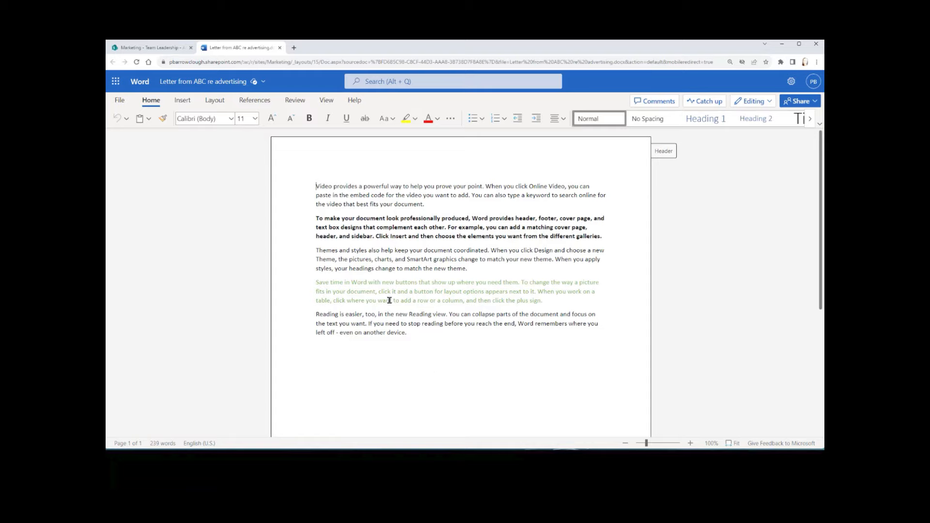
{"action": "left_click", "coordinate": [280, 48]}
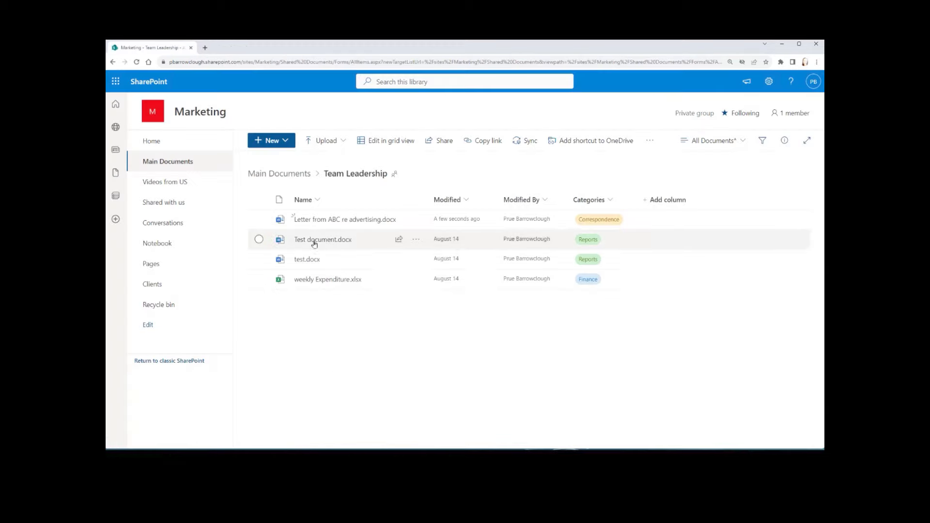
{"action": "left_click", "coordinate": [259, 221]}
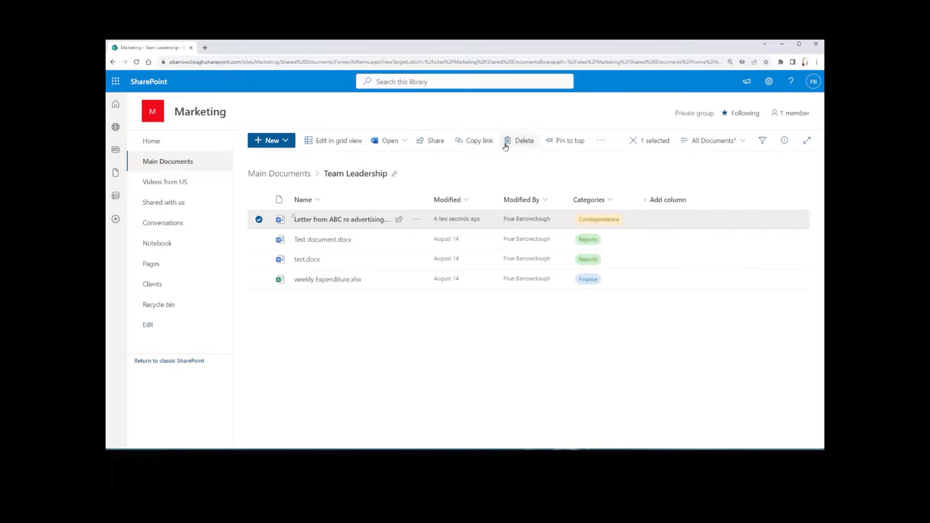
{"action": "left_click", "coordinate": [601, 142]}
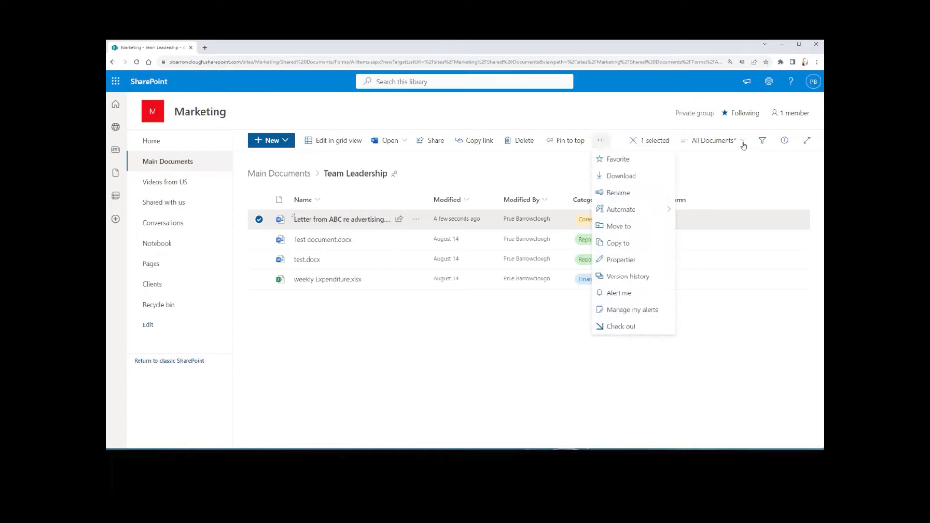
{"action": "left_click", "coordinate": [734, 167]}
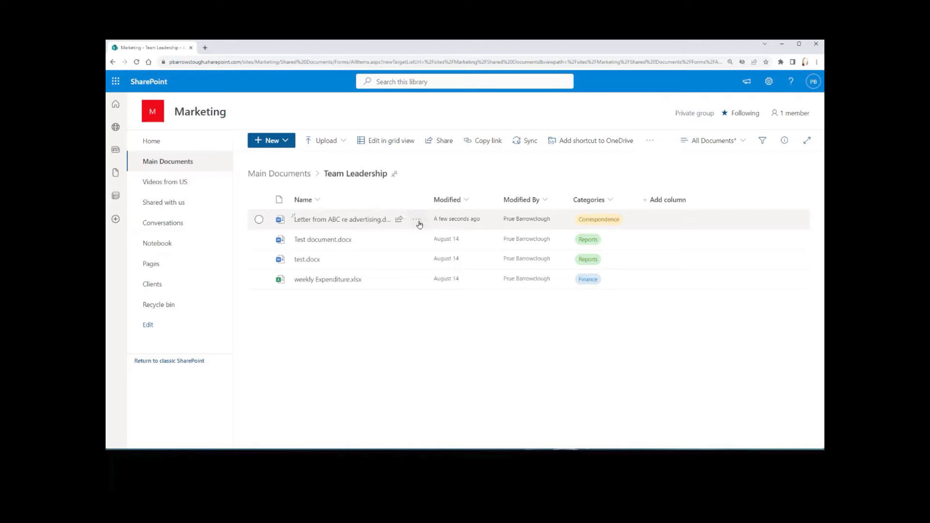
- Restore version 3.0 of Letter from ABC re advertising.docx from its version history
{"action": "left_click", "coordinate": [417, 221]}
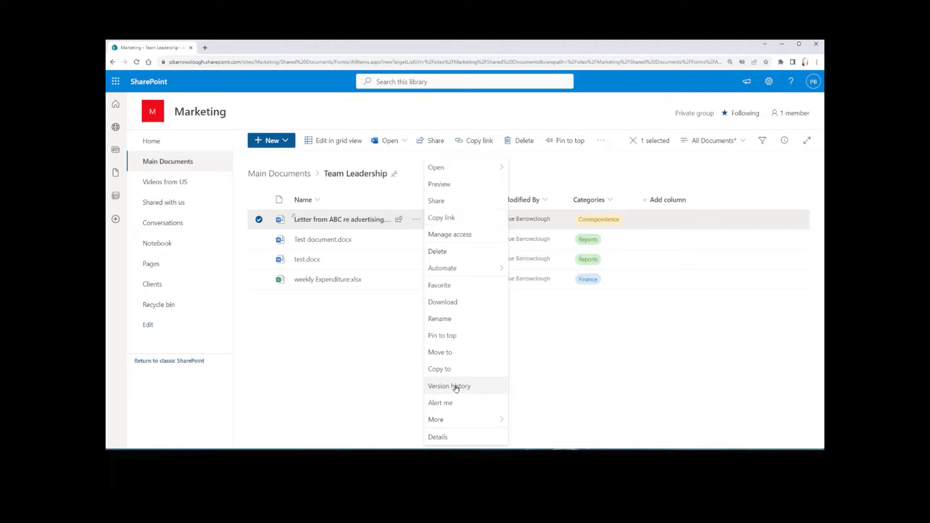
{"action": "left_click", "coordinate": [450, 387]}
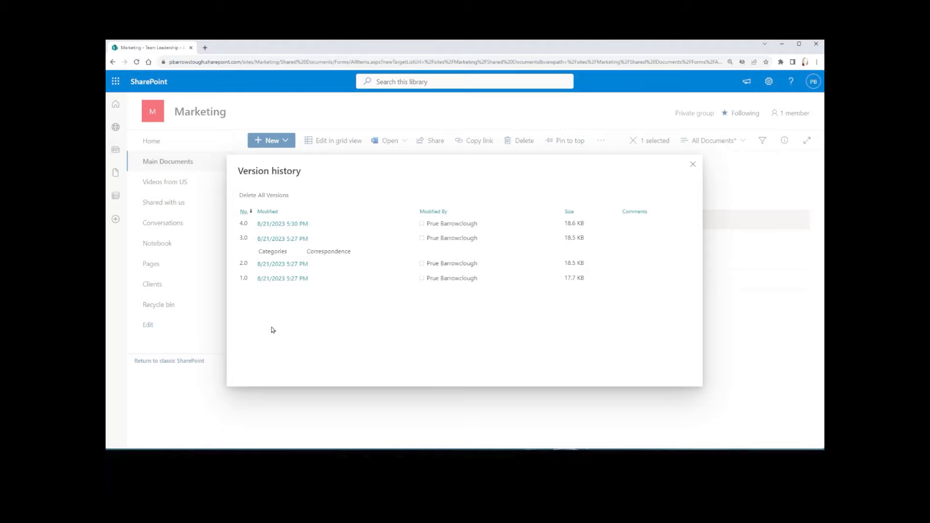
{"action": "mouse_move", "coordinate": [276, 239]}
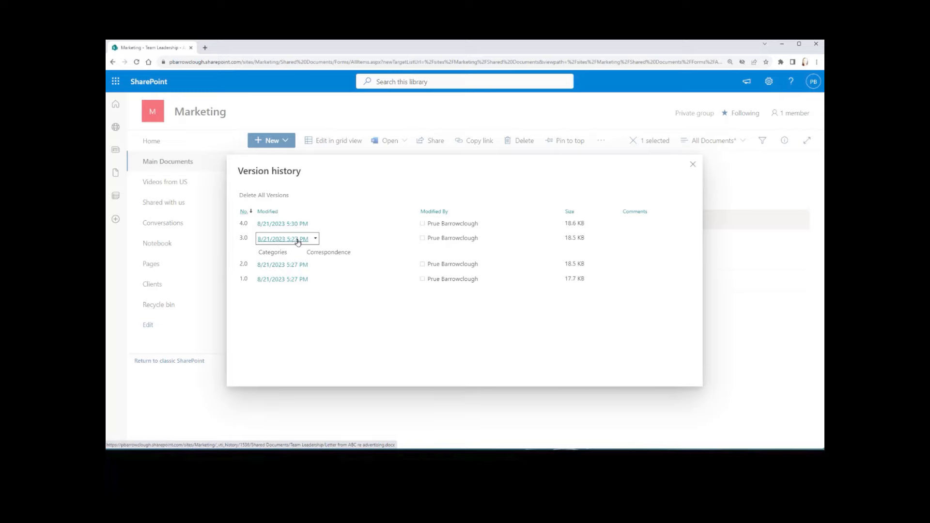
{"action": "left_click", "coordinate": [316, 240]}
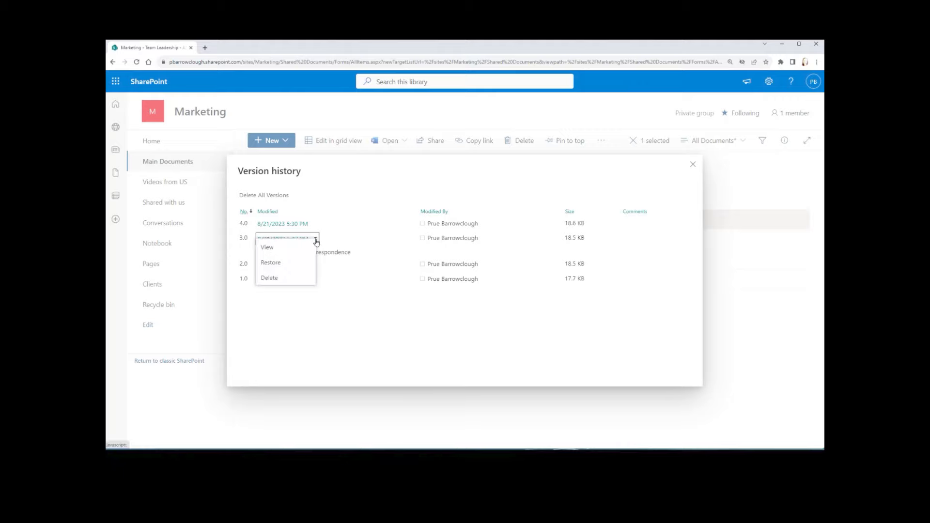
{"action": "left_click", "coordinate": [306, 268]}
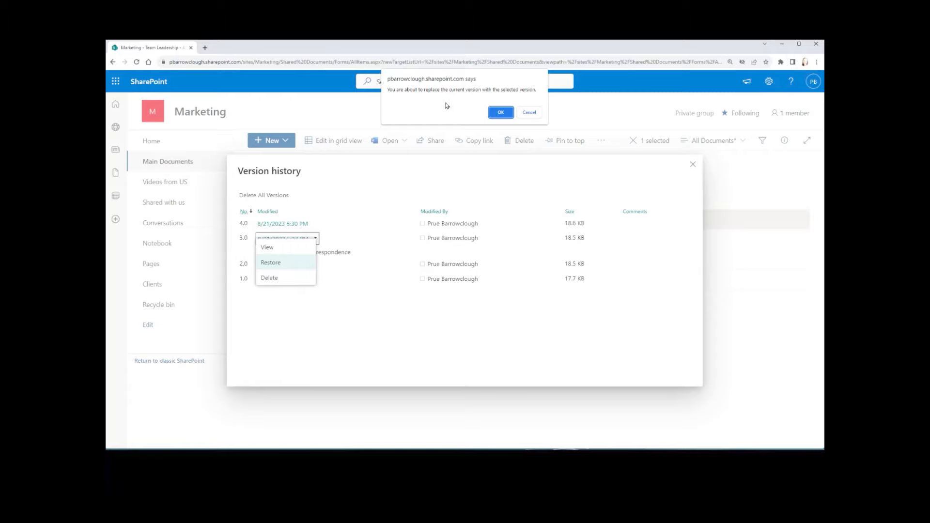
{"action": "left_click", "coordinate": [501, 114]}
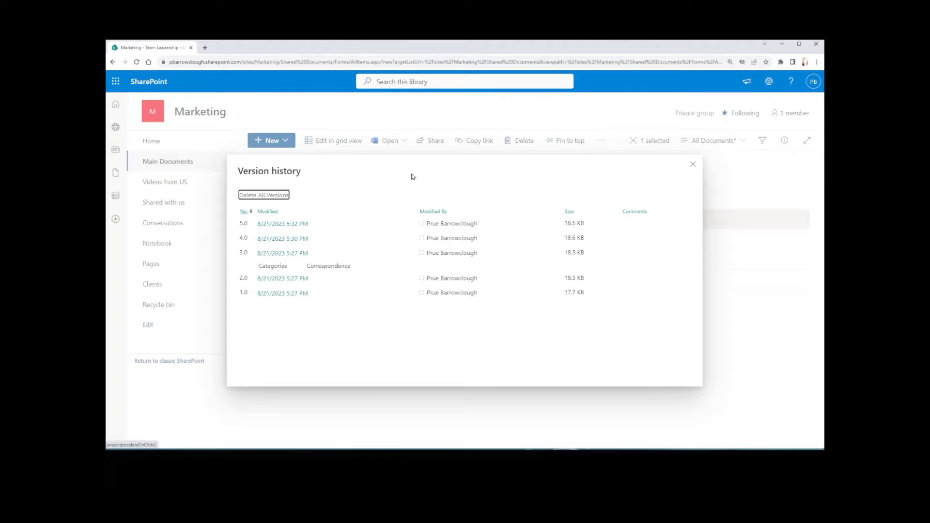
{"action": "left_click", "coordinate": [694, 166]}
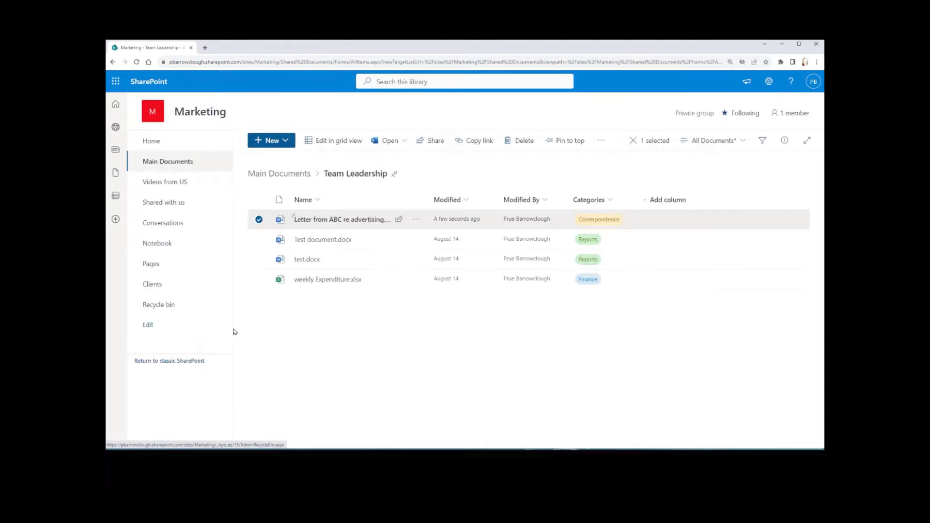
- Open Letter from ABC re advertising.docx to check the restored content, and close it
{"action": "left_click", "coordinate": [259, 219]}
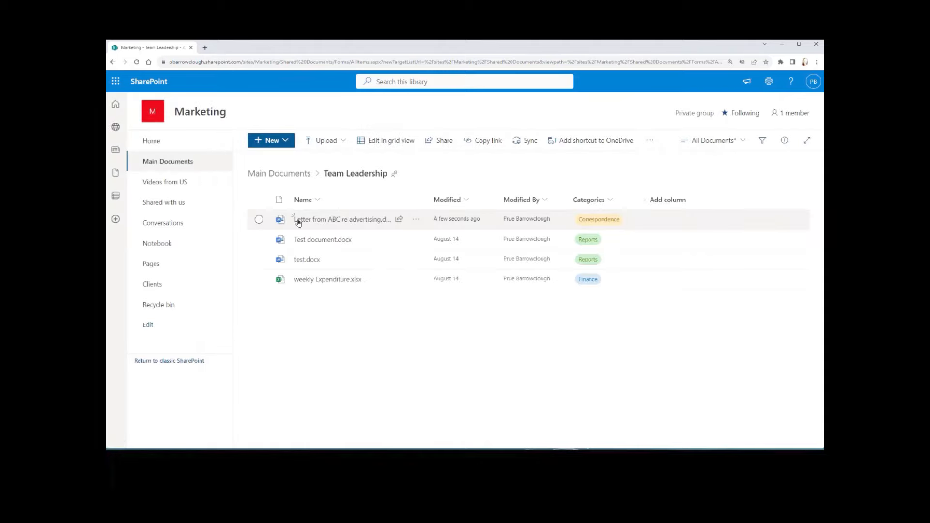
{"action": "left_click", "coordinate": [296, 219]}
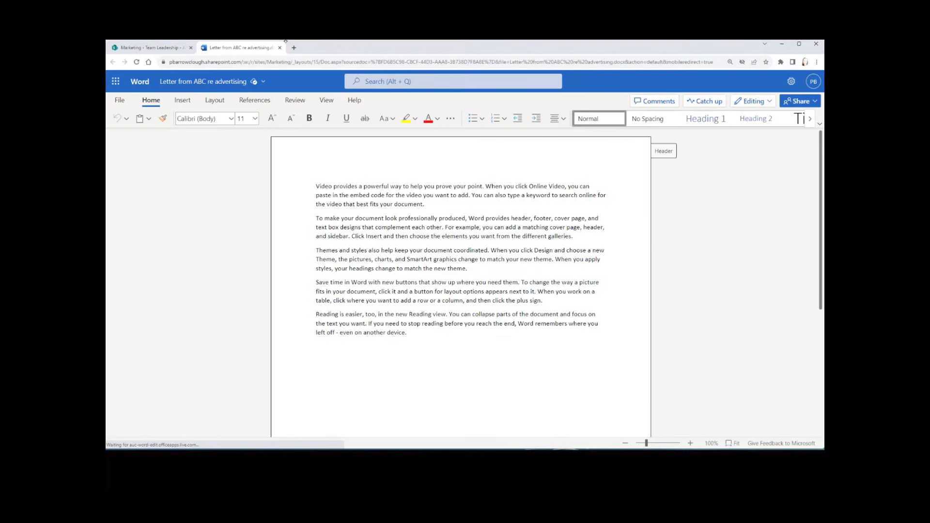
{"action": "left_click", "coordinate": [280, 48]}
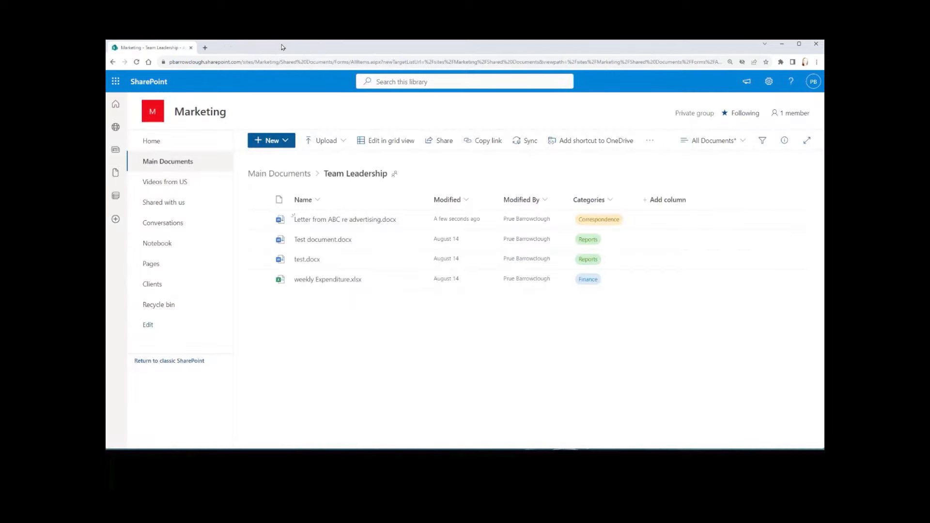
- View the version history of the Our-Team.aspx page in the Site Pages library
{"action": "left_click", "coordinate": [154, 267]}
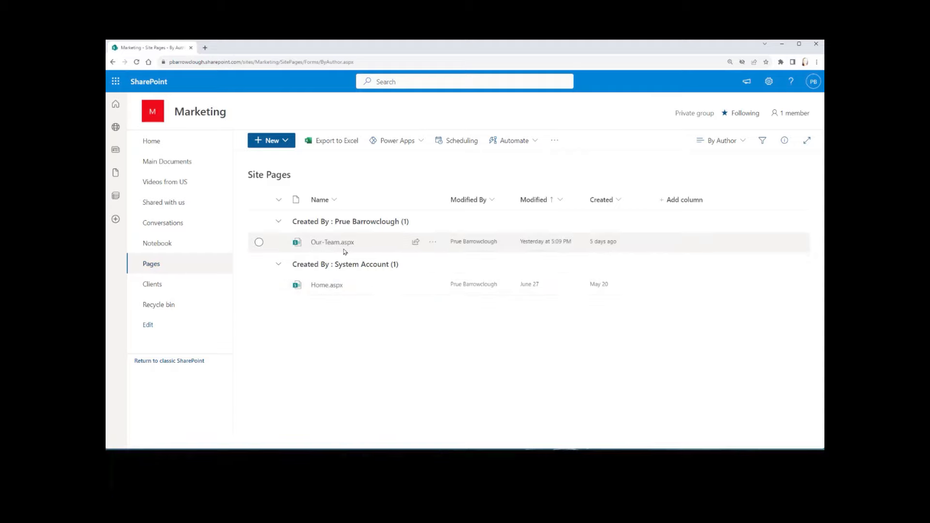
{"action": "left_click", "coordinate": [434, 243]}
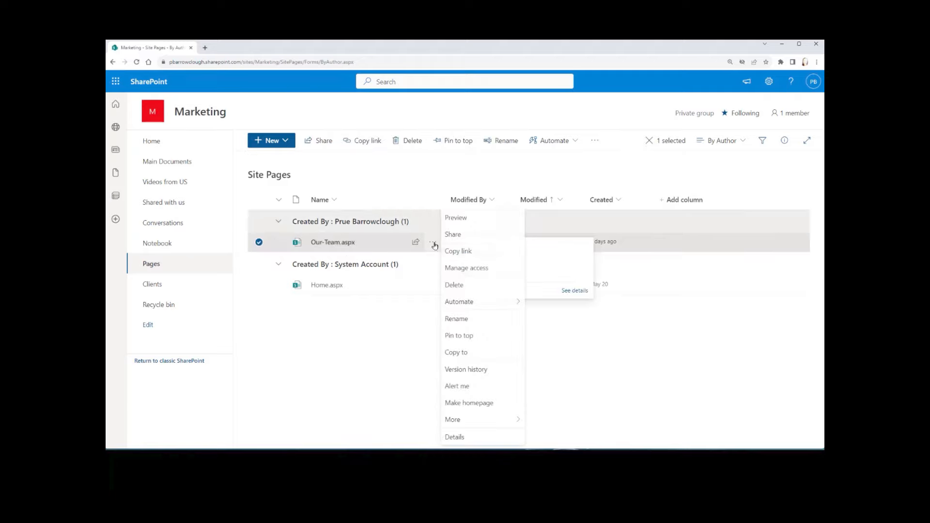
{"action": "left_click", "coordinate": [483, 368]}
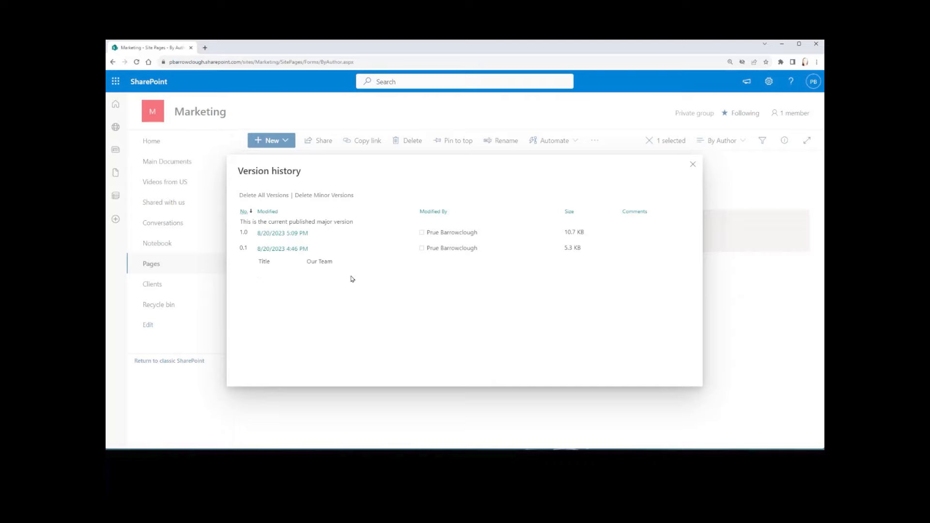
{"action": "left_click", "coordinate": [691, 164]}
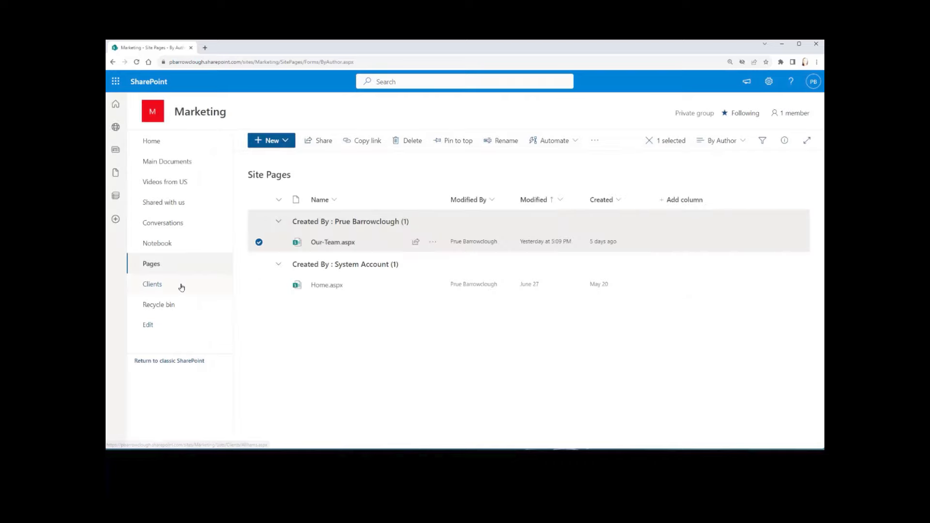
- View the version history of the last item in the Clients list
{"action": "left_click", "coordinate": [151, 286]}
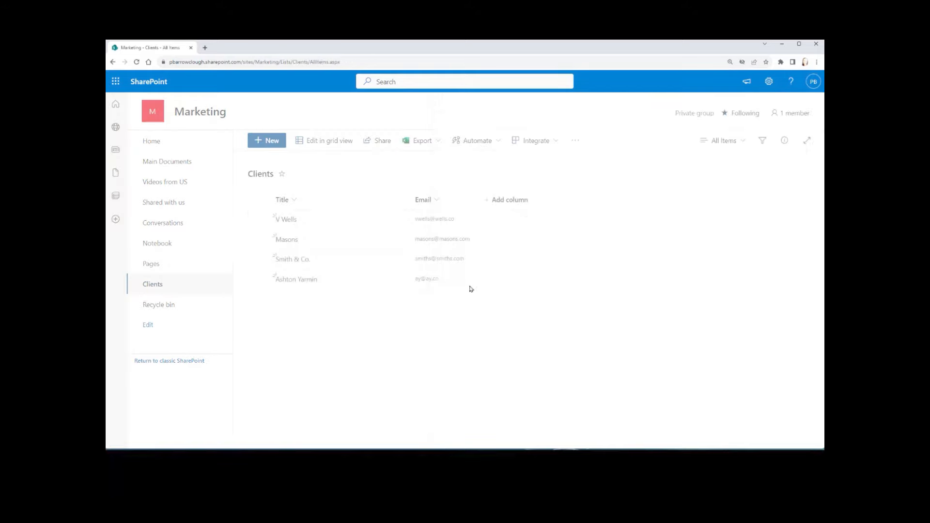
{"action": "mouse_move", "coordinate": [372, 286]}
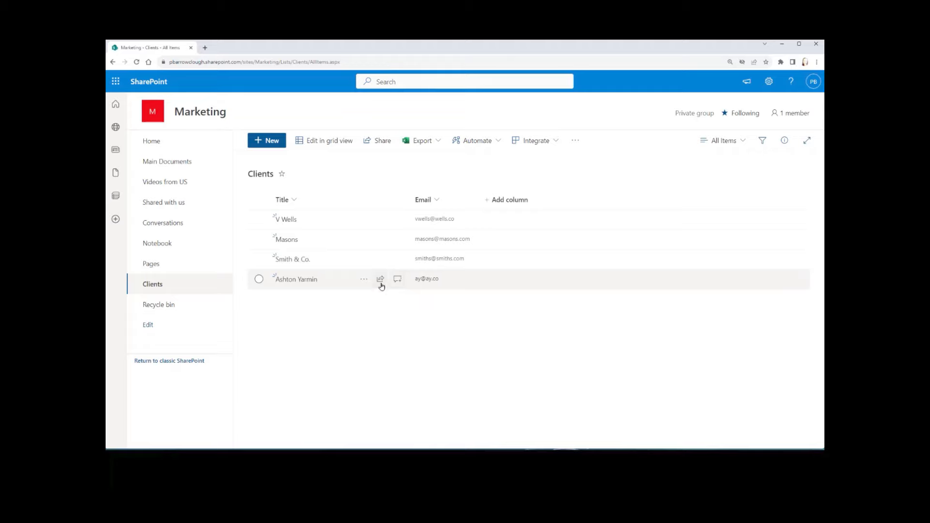
{"action": "left_click", "coordinate": [365, 280]}
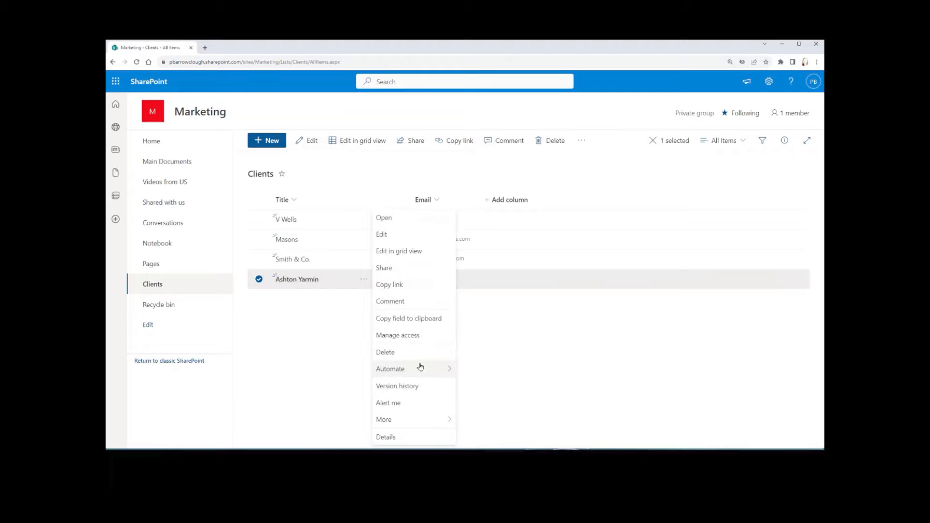
{"action": "left_click", "coordinate": [411, 386]}
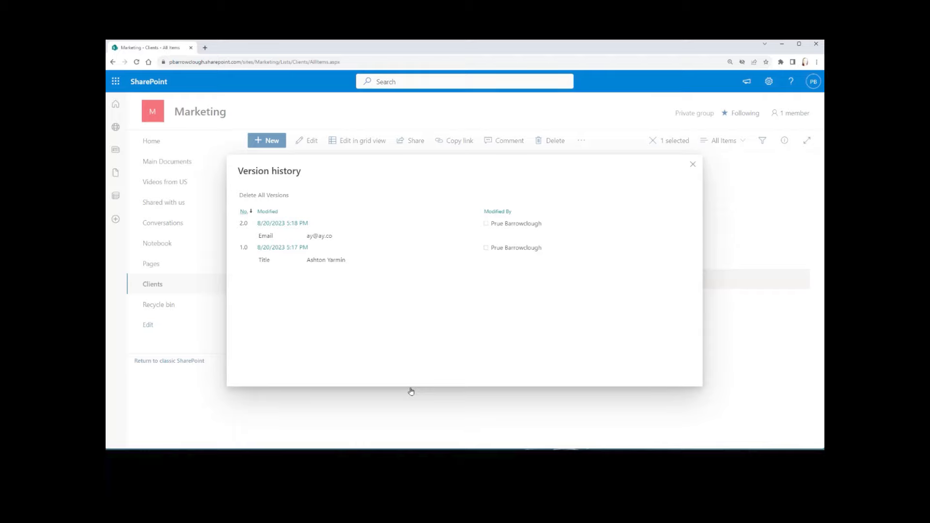
{"action": "left_click", "coordinate": [693, 166]}
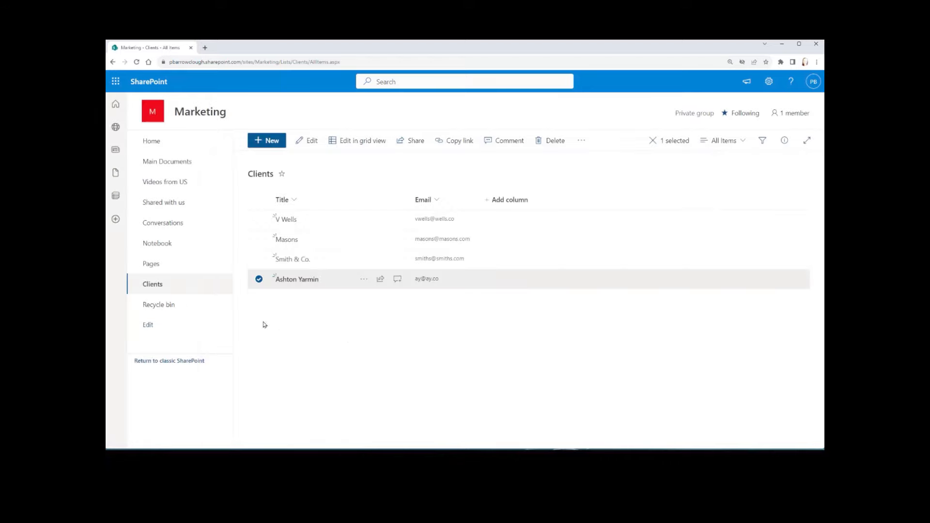
{"action": "left_click", "coordinate": [259, 281]}
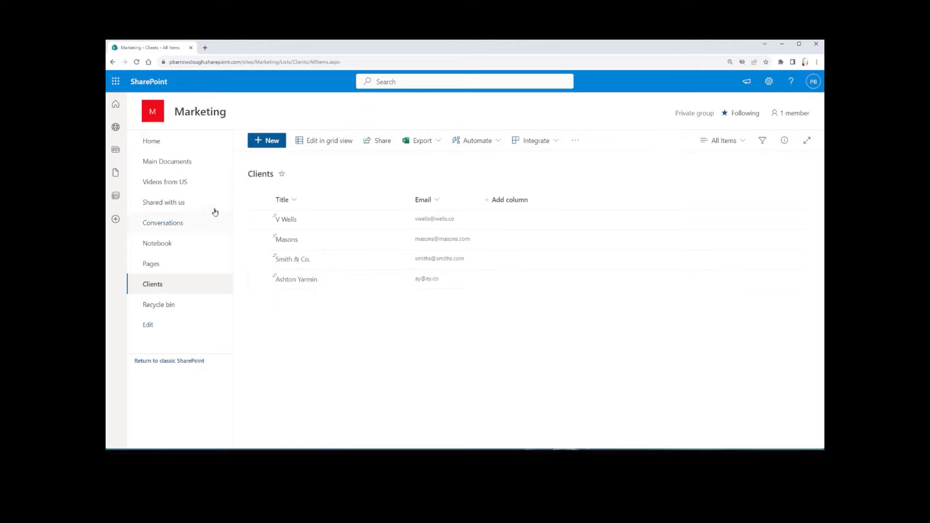
- Open the full settings page of the Main Documents library
{"action": "left_click", "coordinate": [165, 164]}
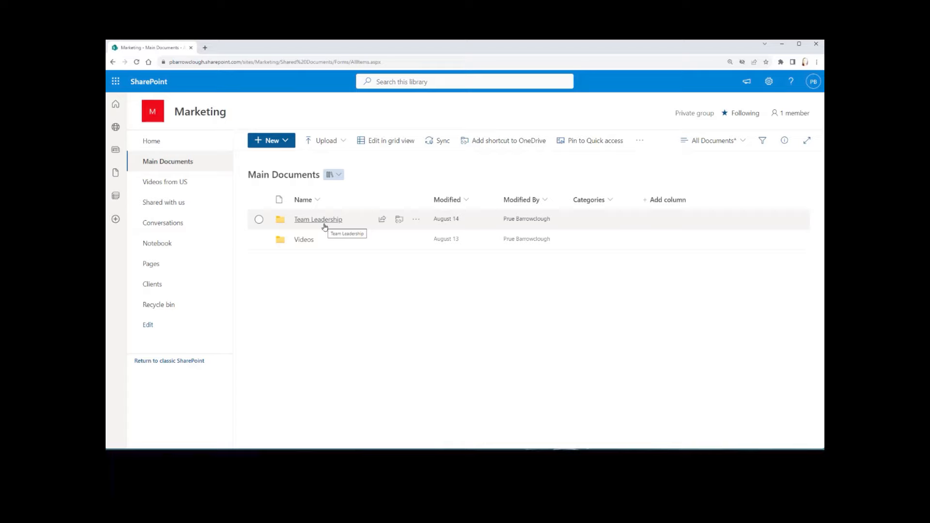
{"action": "left_click", "coordinate": [770, 82]}
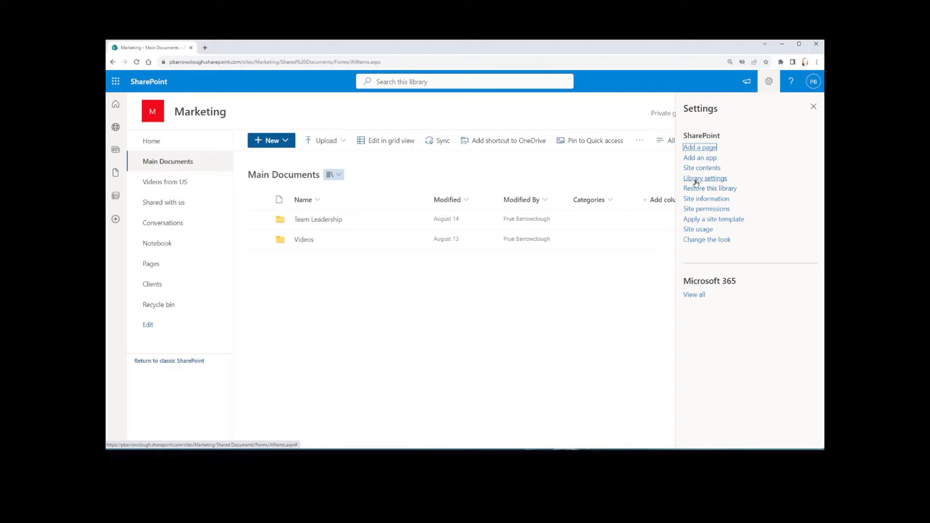
{"action": "left_click", "coordinate": [712, 179]}
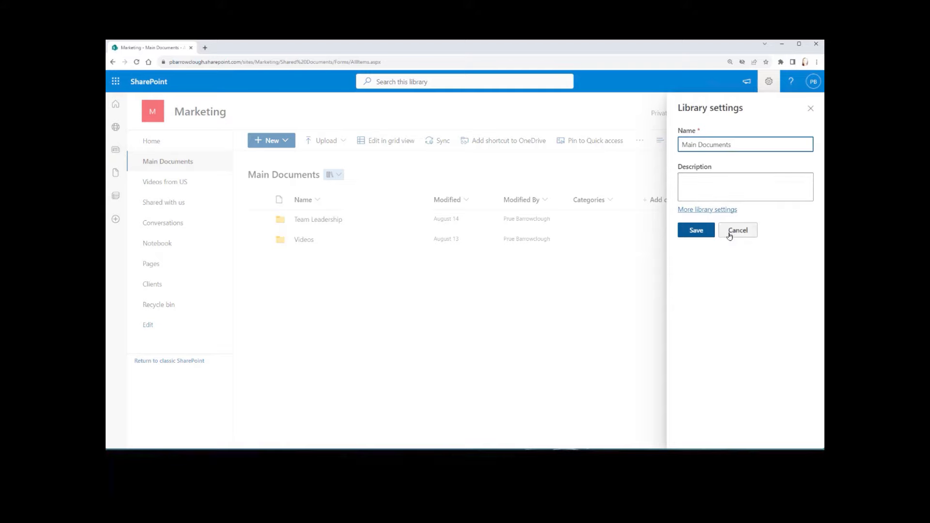
{"action": "left_click", "coordinate": [708, 212]}
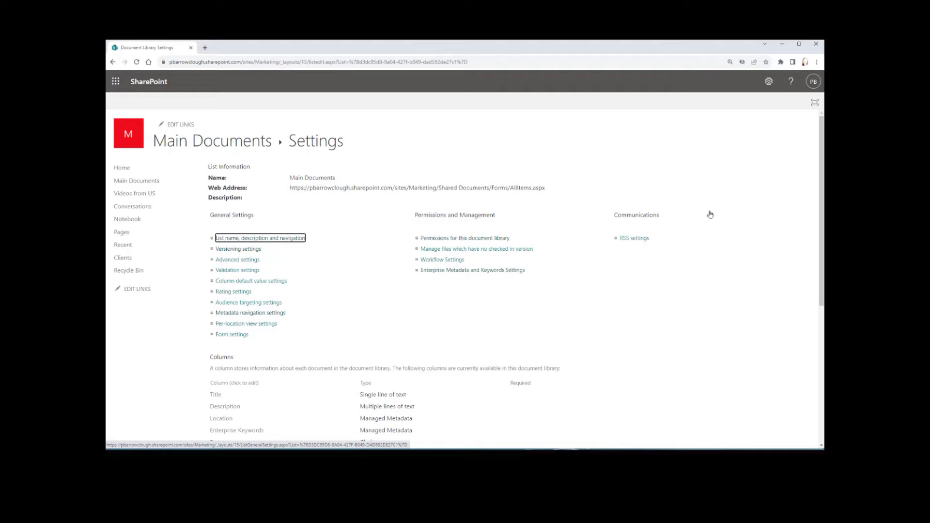
- Review the Main Documents library's versioning settings, including content approval, version type, version limit and required check-out, and accept them
{"action": "left_click", "coordinate": [240, 251]}
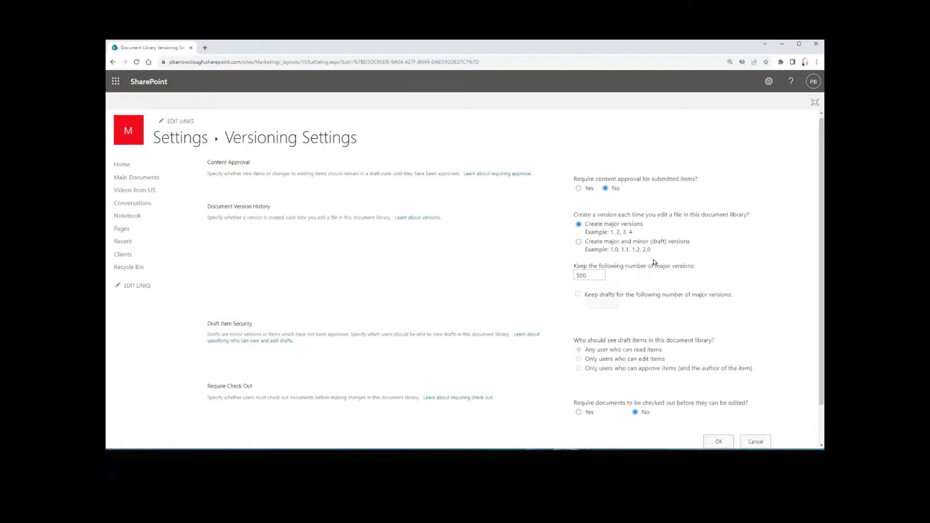
{"action": "scroll", "coordinate": [656, 267], "scroll_direction": "down", "scroll_amount": 1}
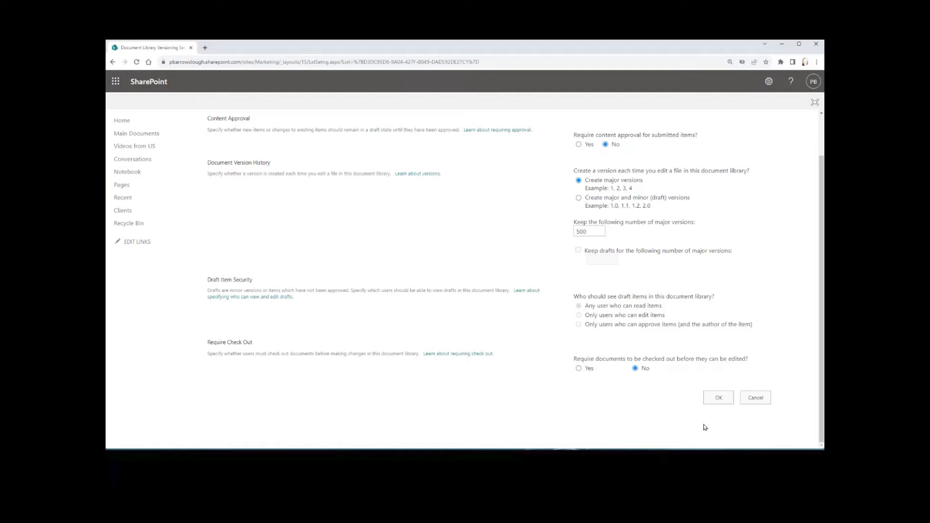
{"action": "scroll", "coordinate": [746, 390], "scroll_direction": "up", "scroll_amount": 1}
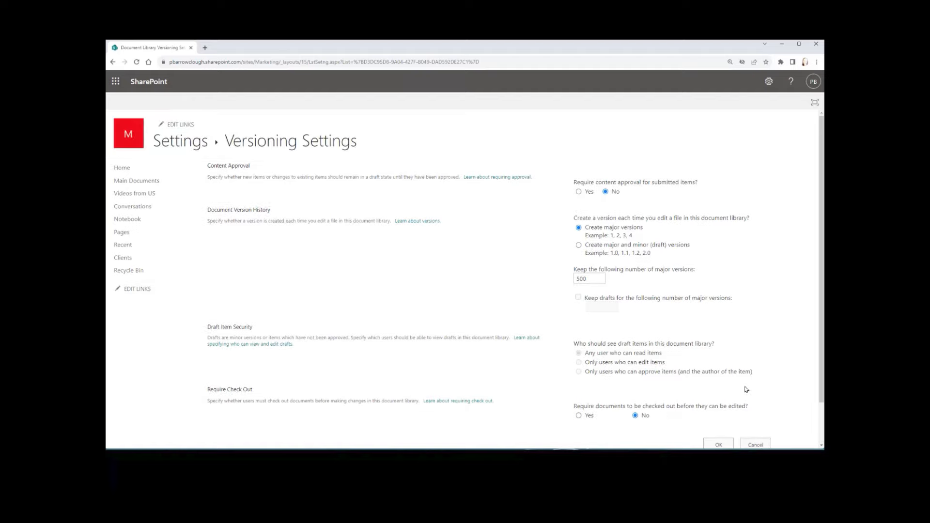
{"action": "scroll", "coordinate": [746, 389], "scroll_direction": "down", "scroll_amount": 1}
{"action": "left_click", "coordinate": [719, 409]}
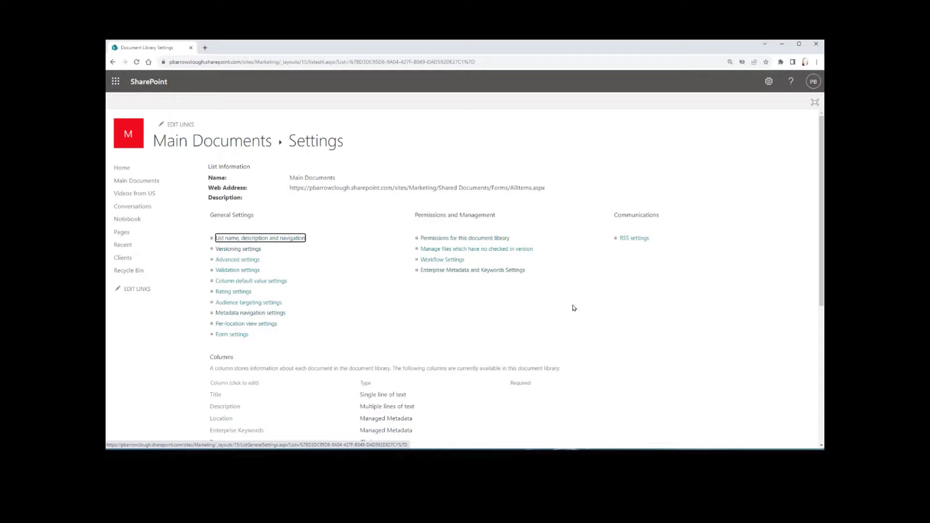
- View the version history of Letter from ABC re advertising.docx in the Team Leadership folder of Main Documents, and close it
{"action": "left_click", "coordinate": [145, 184]}
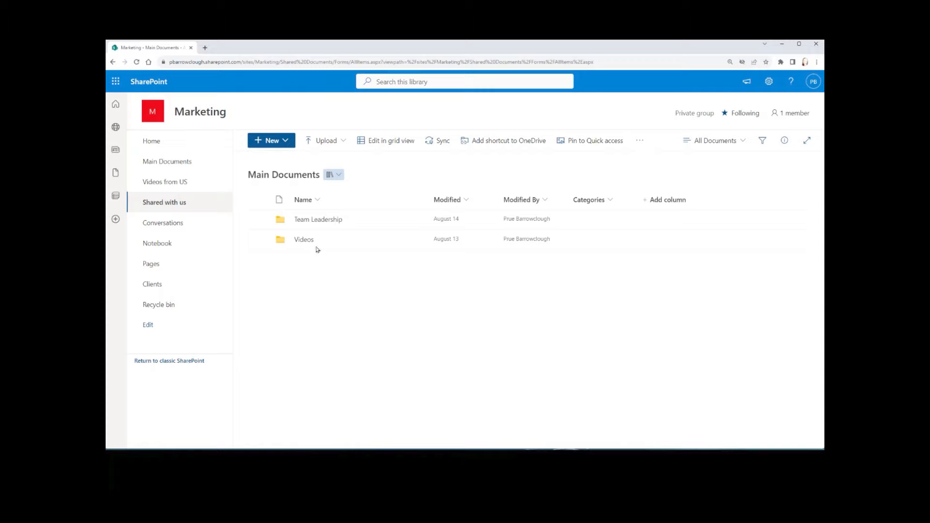
{"action": "left_click", "coordinate": [319, 221]}
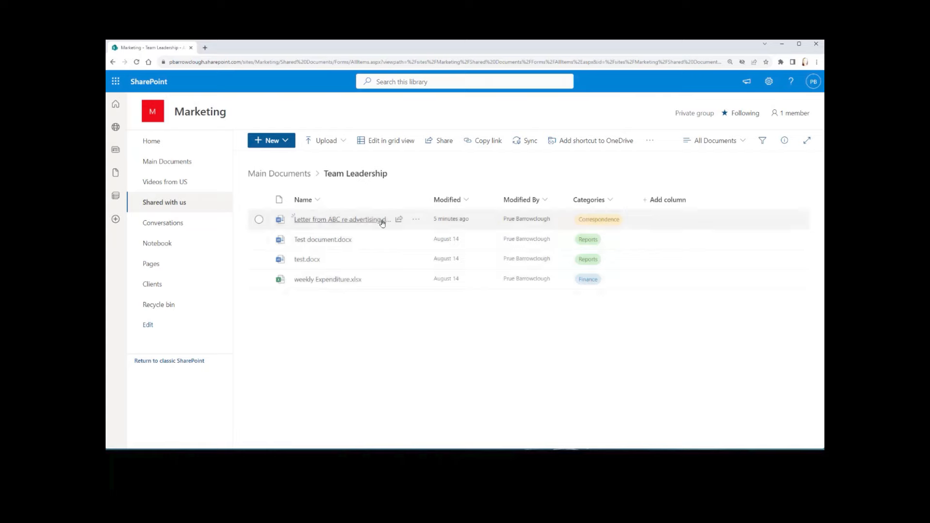
{"action": "left_click", "coordinate": [416, 221]}
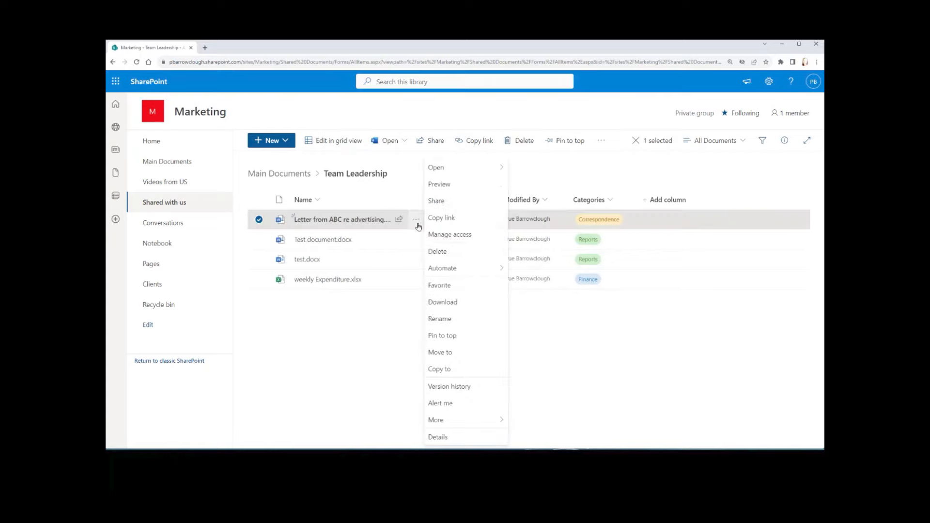
{"action": "left_click", "coordinate": [486, 389]}
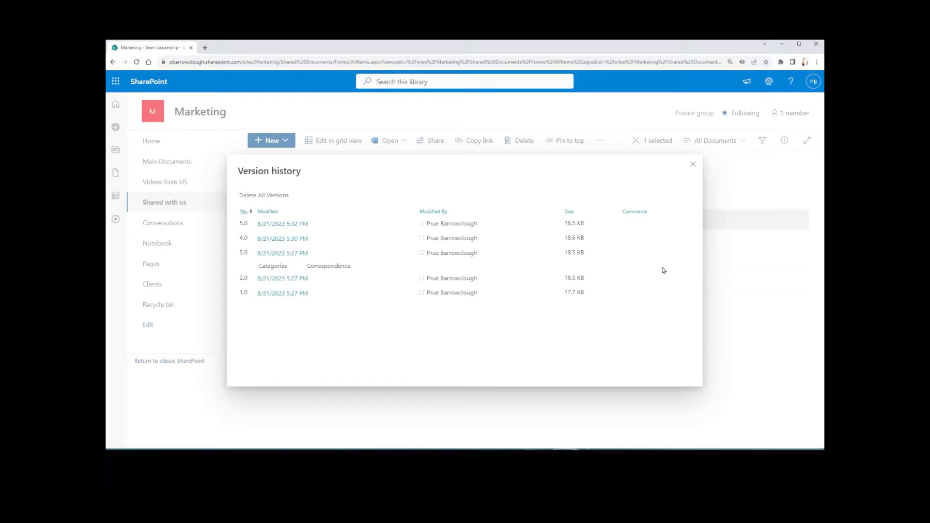
{"action": "left_click", "coordinate": [693, 167]}
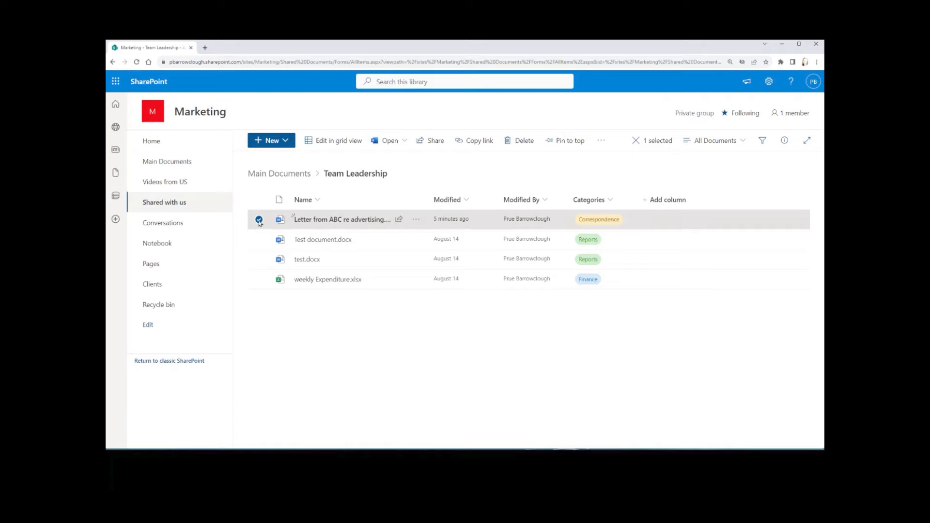
{"action": "left_click", "coordinate": [259, 219]}
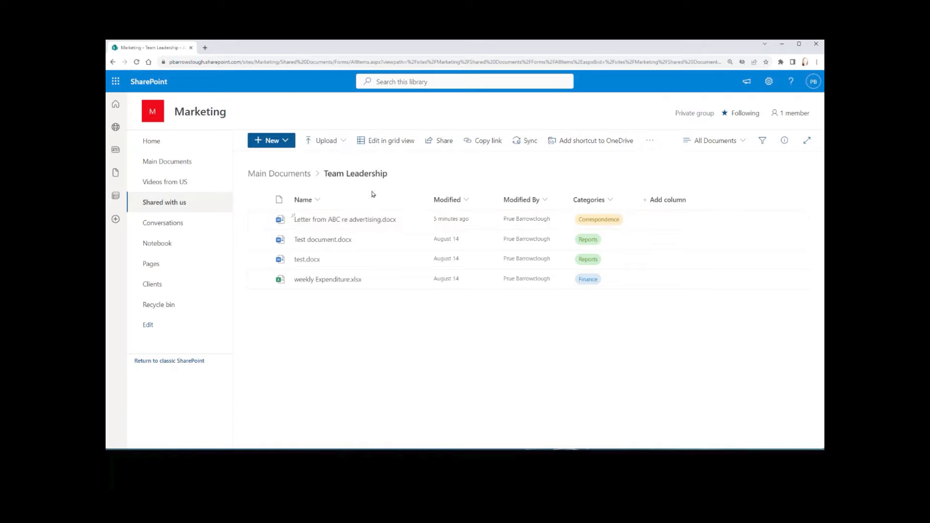
- Check out Letter from ABC re advertising.docx, view its check-out details, and clear the selection
{"action": "mouse_move", "coordinate": [362, 224]}
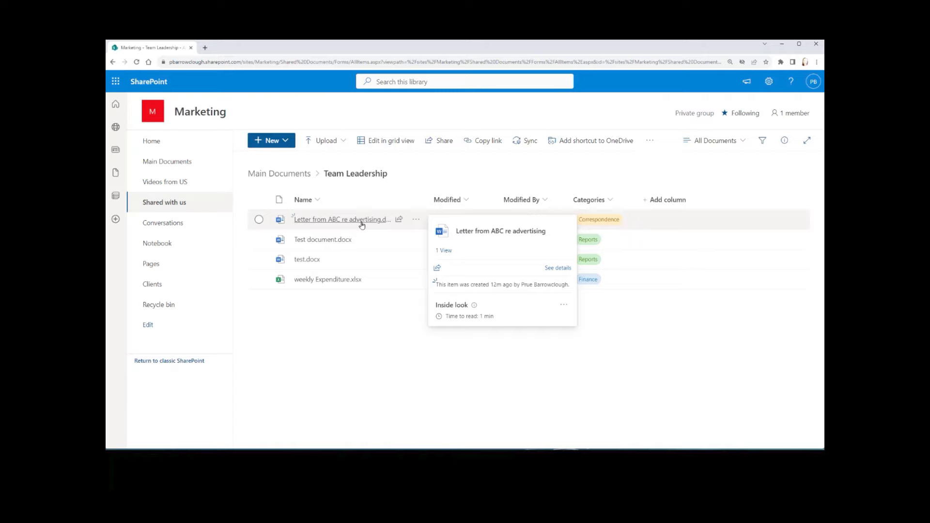
{"action": "left_click", "coordinate": [416, 221]}
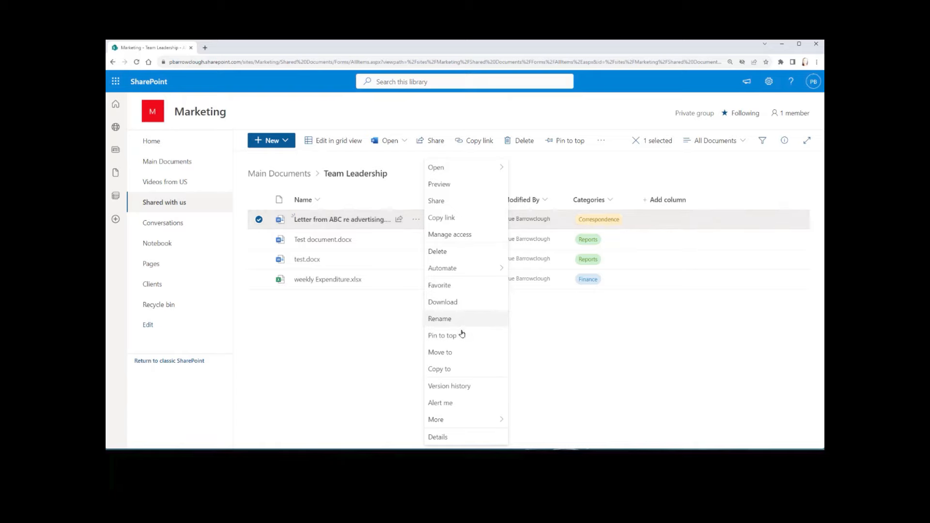
{"action": "mouse_move", "coordinate": [457, 423]}
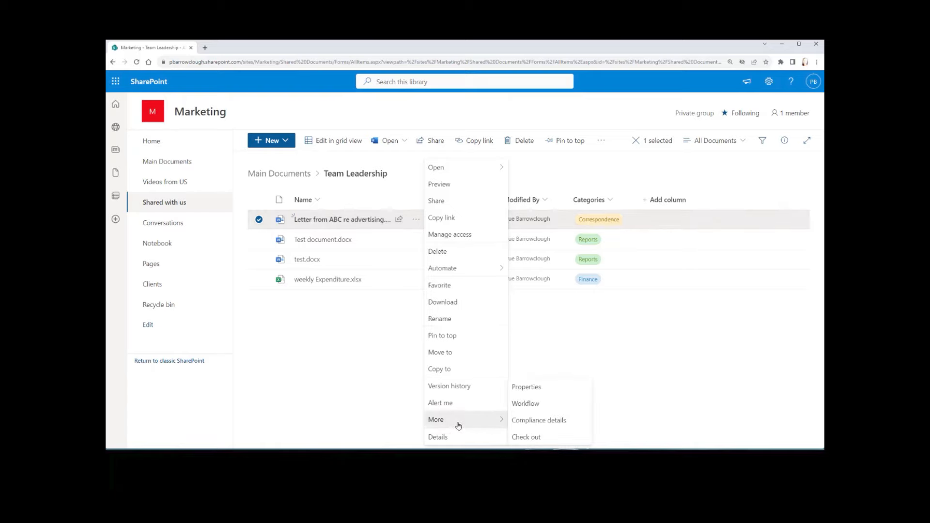
{"action": "left_click", "coordinate": [557, 439]}
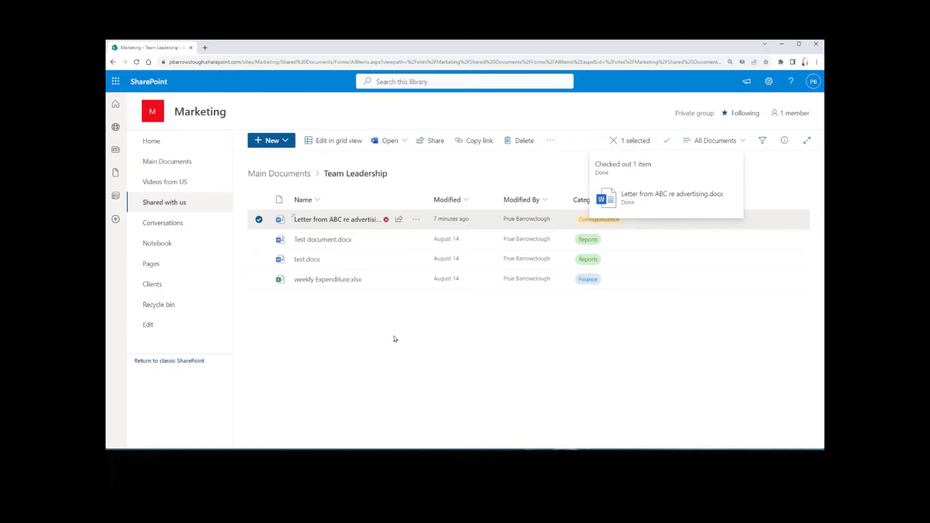
{"action": "mouse_move", "coordinate": [389, 237]}
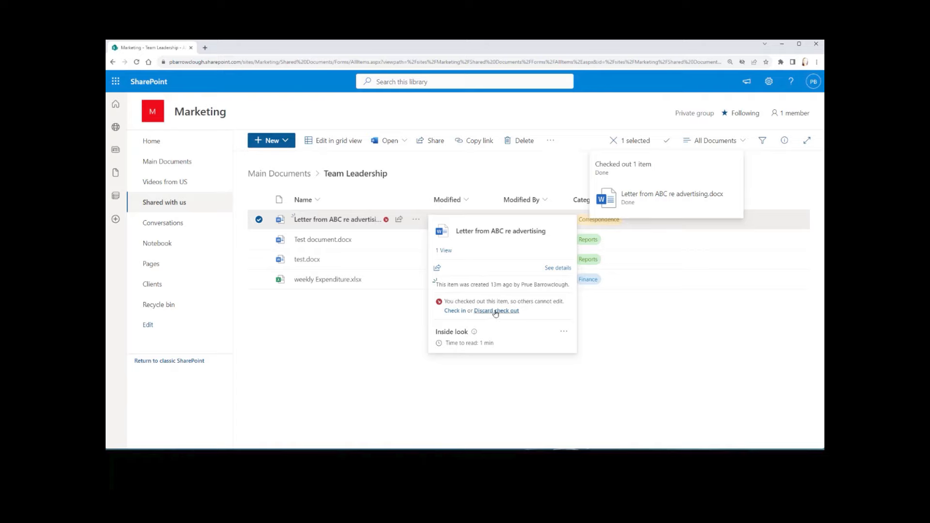
{"action": "left_click", "coordinate": [338, 341]}
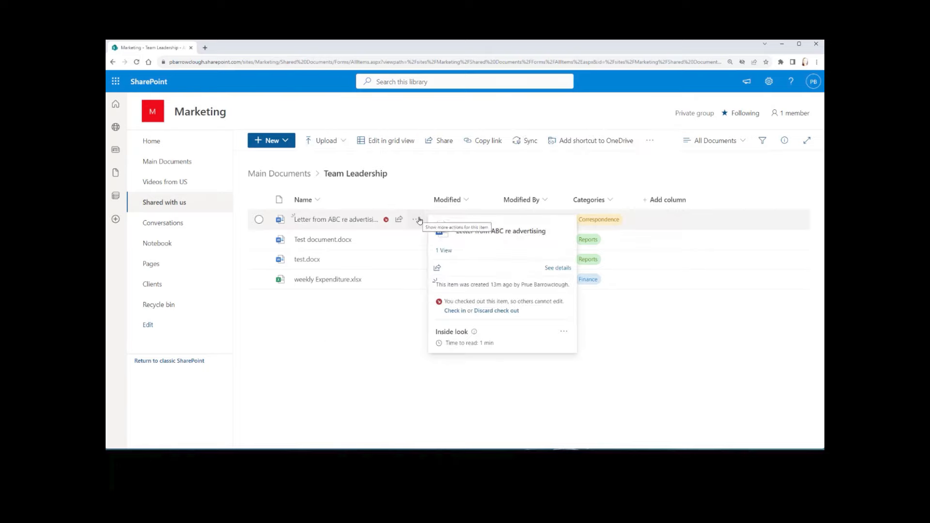
- Check in Letter from ABC re advertising.docx with the comment "Have added another section regarding policies and procedures."
{"action": "left_click", "coordinate": [418, 220]}
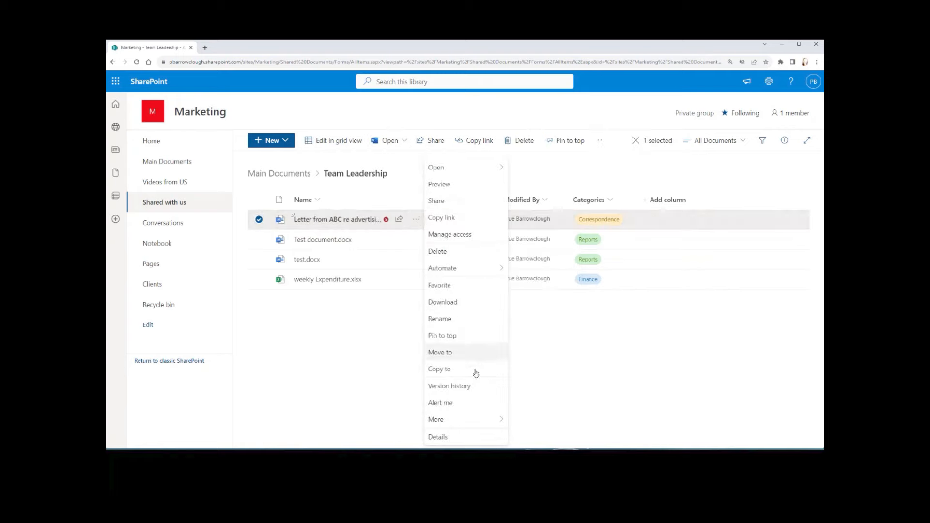
{"action": "mouse_move", "coordinate": [484, 418]}
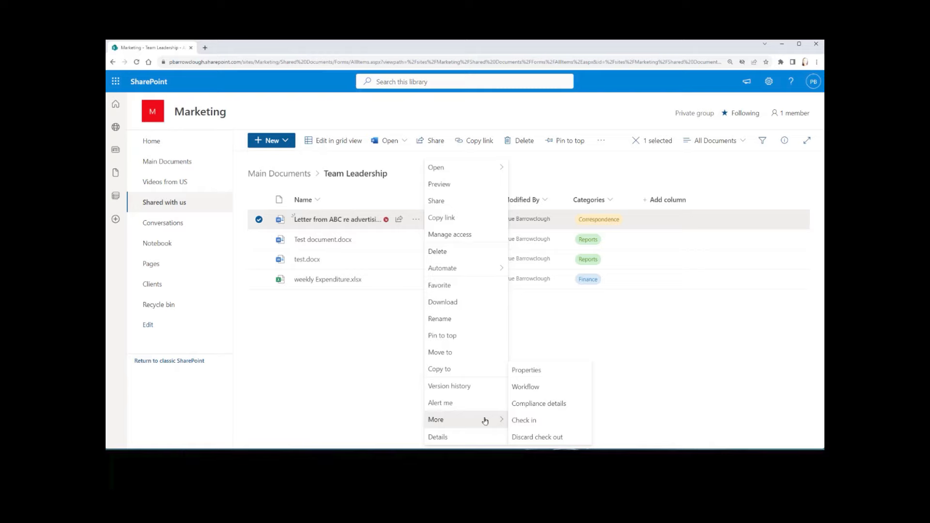
{"action": "left_click", "coordinate": [519, 422]}
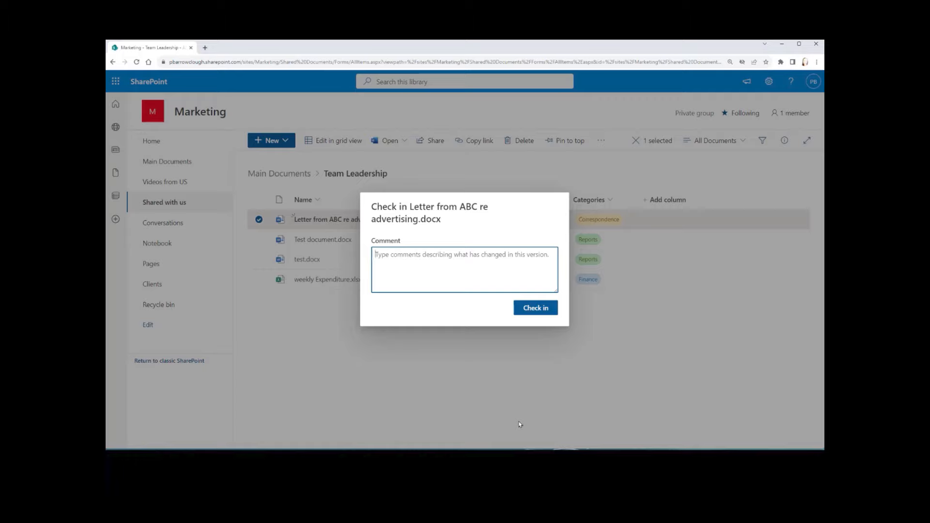
{"action": "type", "text": "Have add"}
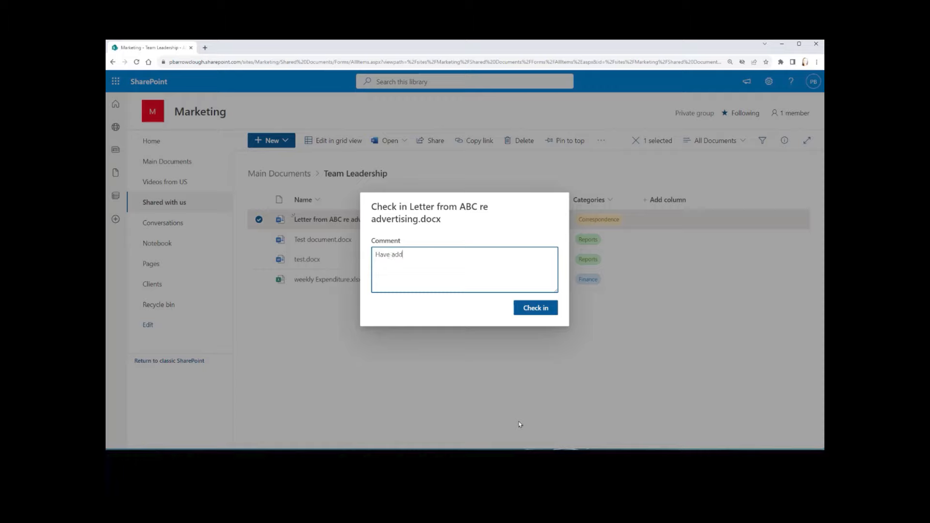
{"action": "type", "text": "ed another section regarding policies "}
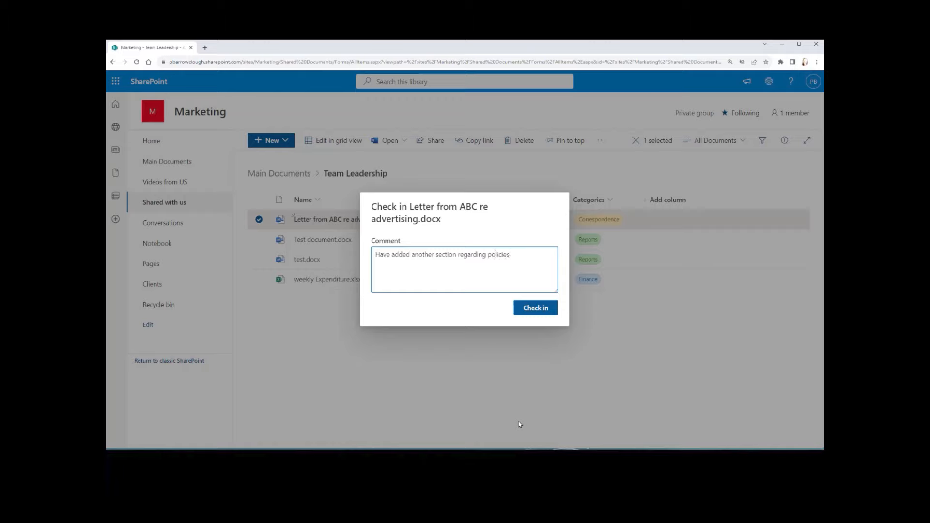
{"action": "type", "text": "and procedures."}
{"action": "left_click", "coordinate": [533, 310]}
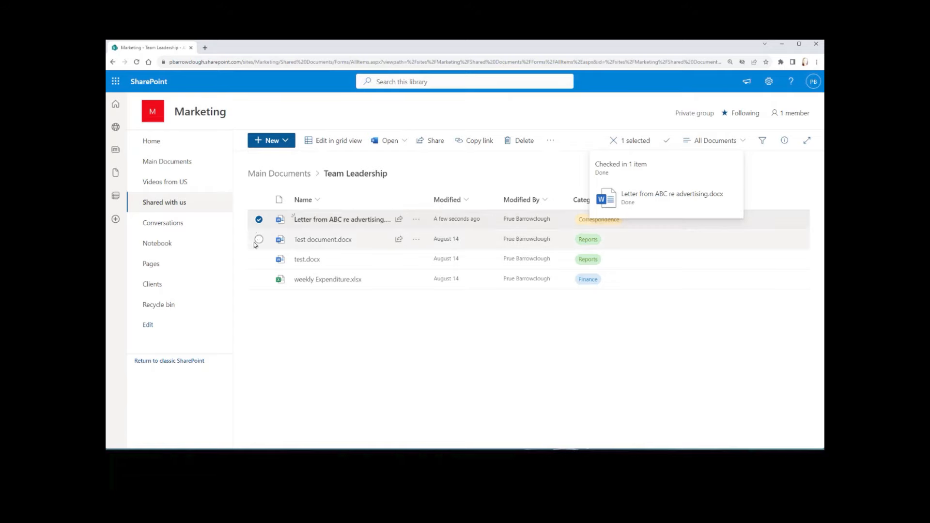
{"action": "left_click", "coordinate": [259, 221]}
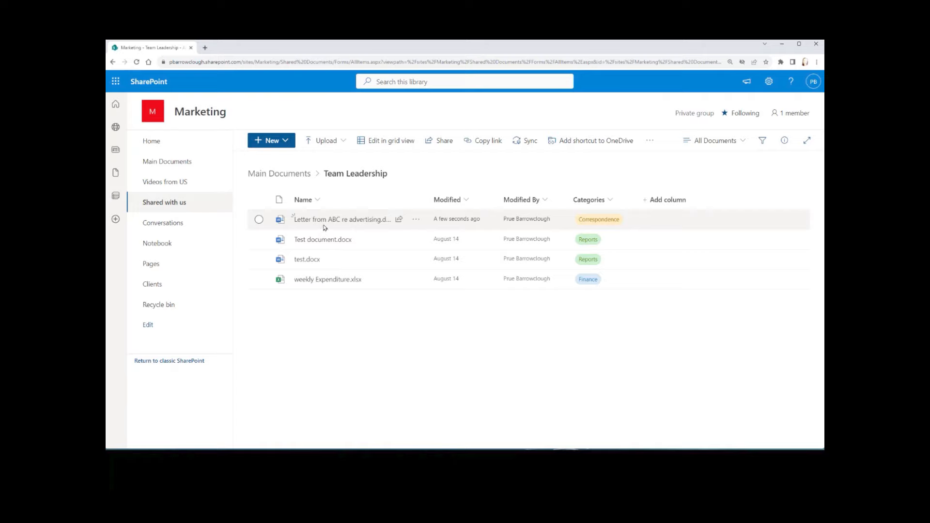
- Check the check-in comment in the version history of Letter from ABC re advertising.docx, close the history and deselect the file
{"action": "mouse_move", "coordinate": [347, 228]}
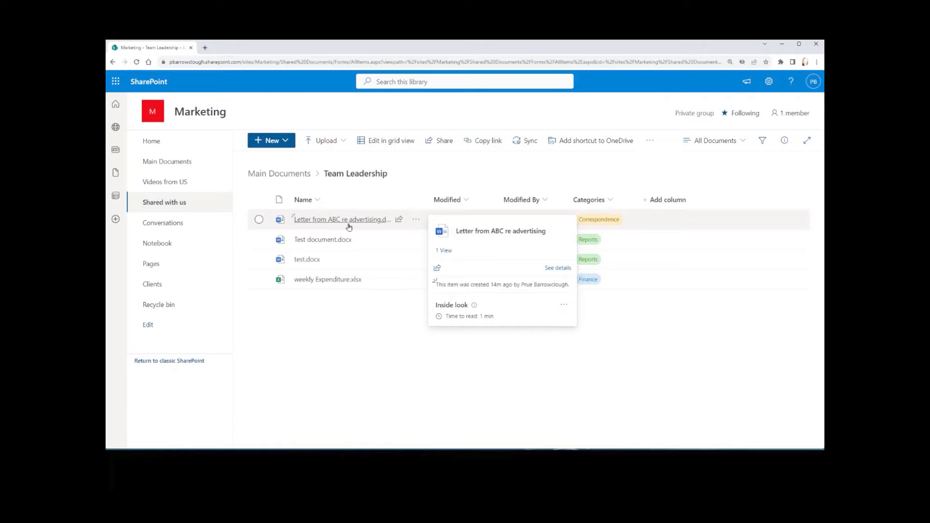
{"action": "left_click", "coordinate": [417, 220]}
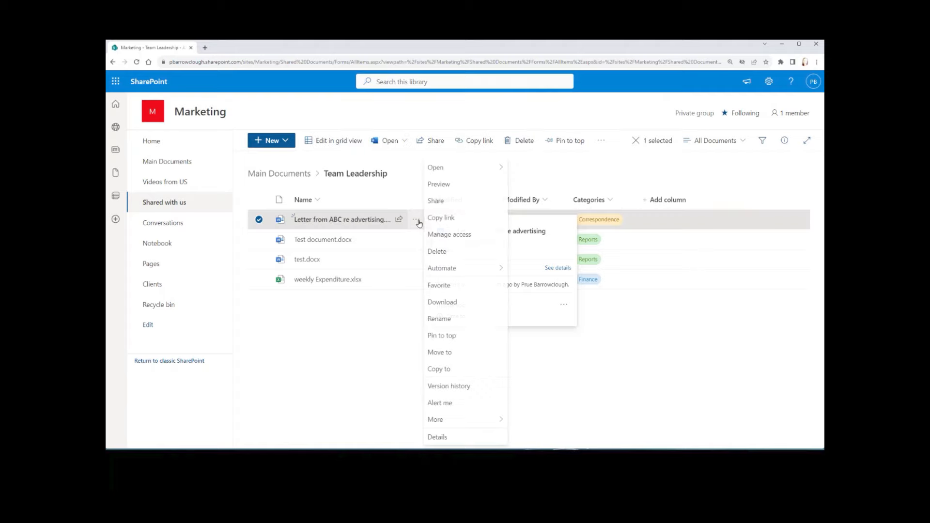
{"action": "left_click", "coordinate": [464, 387]}
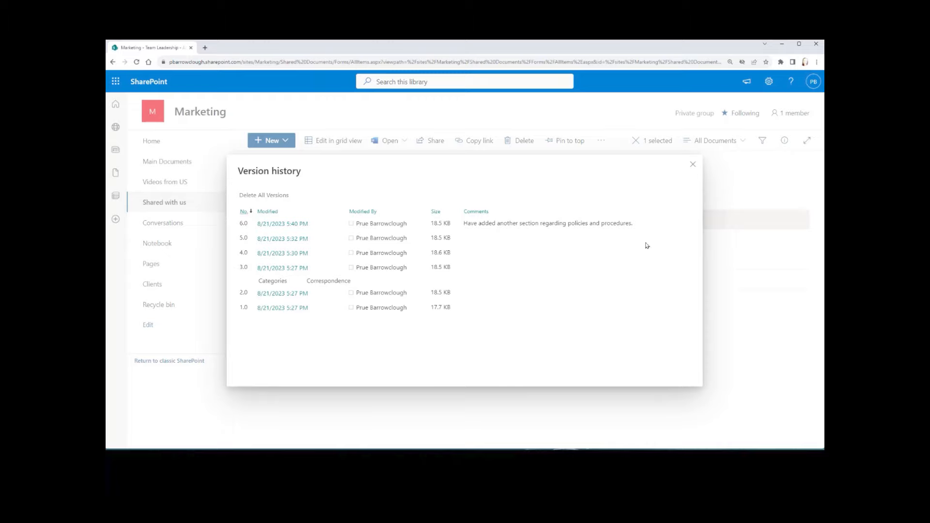
{"action": "left_click", "coordinate": [690, 163]}
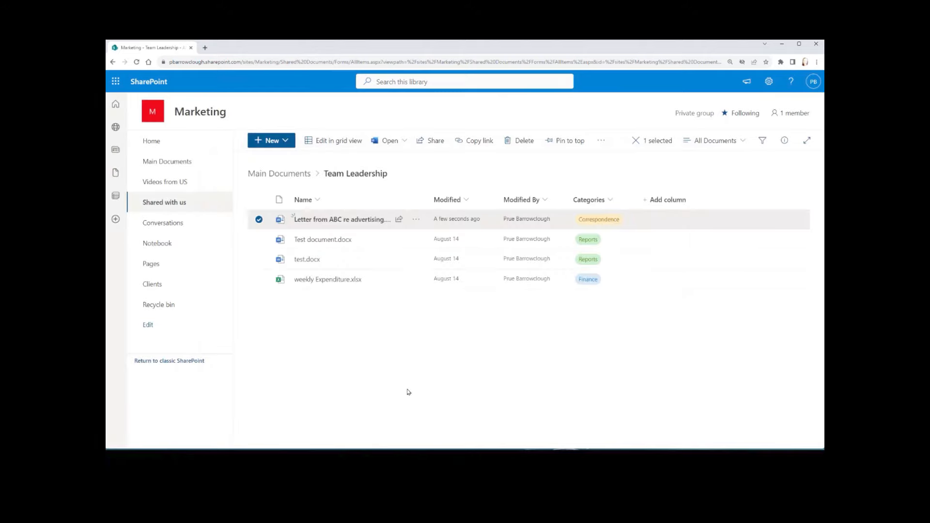
{"action": "left_click", "coordinate": [258, 219]}
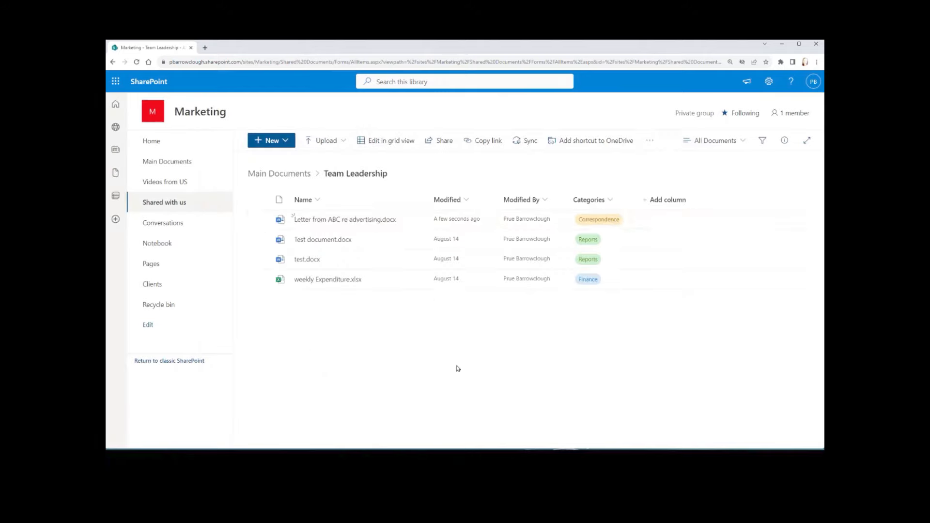